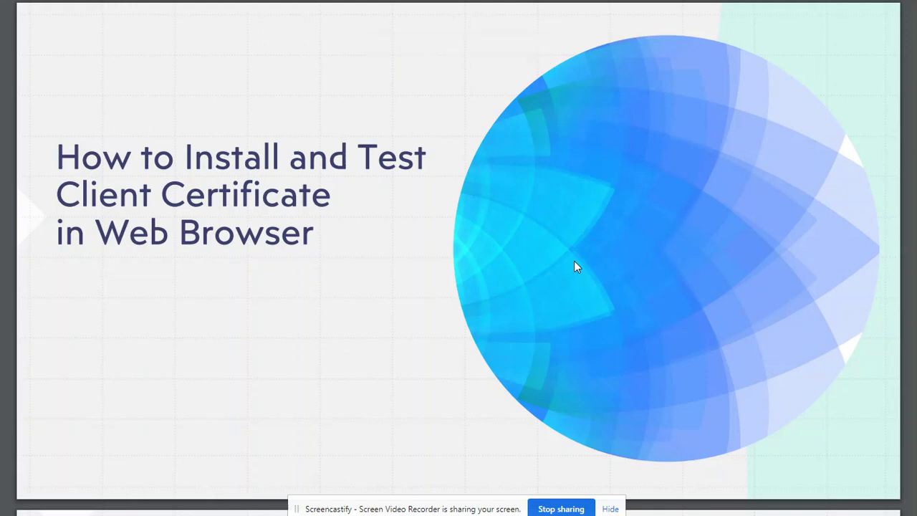
Advance from the title slide to the 'Installing Client Certificate in Web Browser' requirements and steps slide.
key(Right)
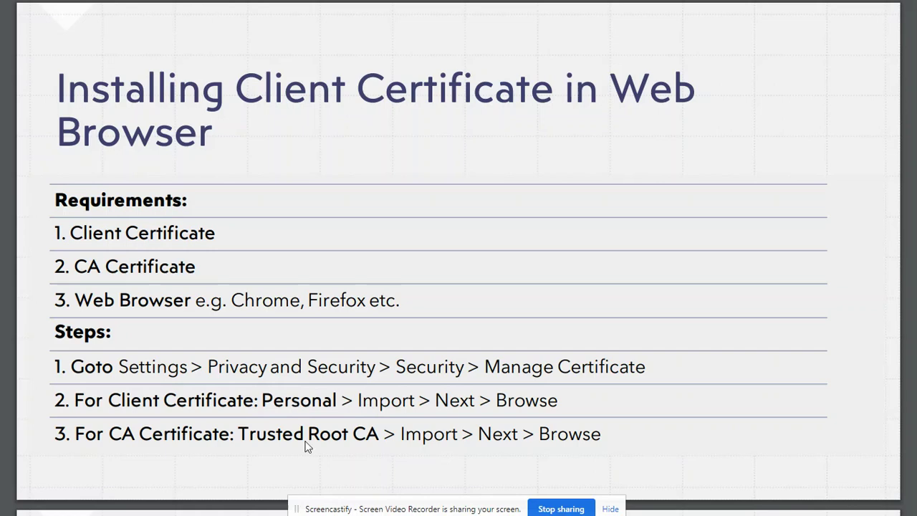
Advance to the Testing Client Certificate slide showing the openssl s_server command and localhost:12345.
click(362, 450)
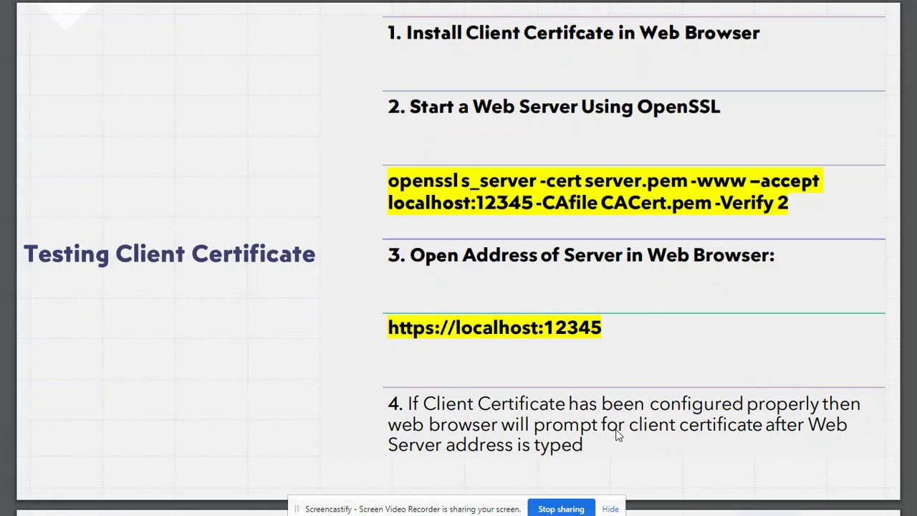
scroll(616, 433, down, 1)
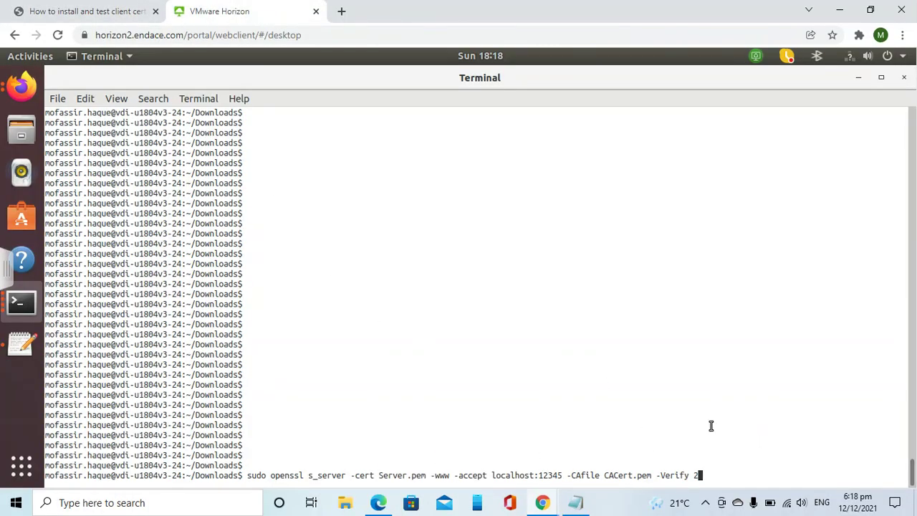
key(Return)
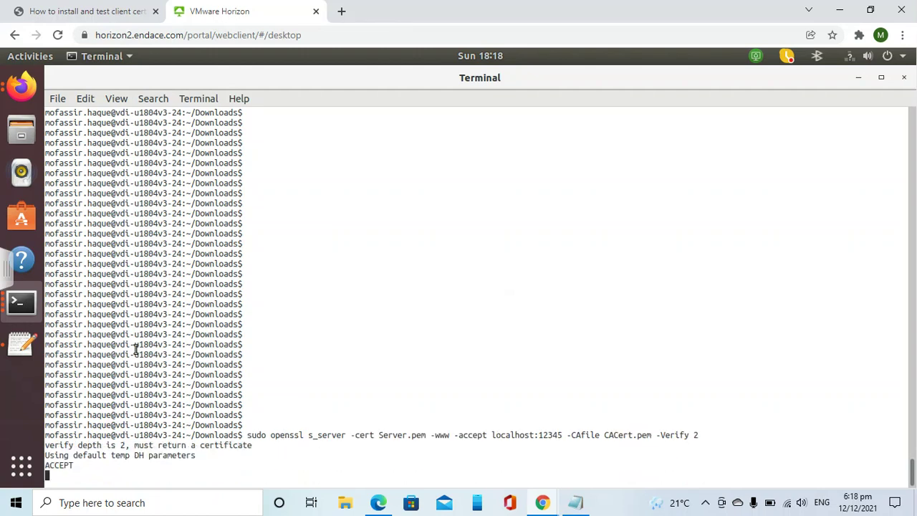
click(21, 87)
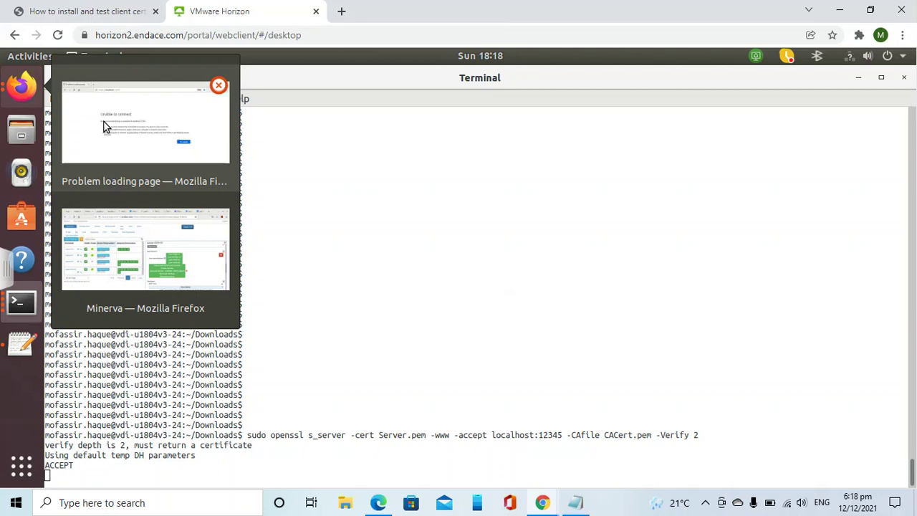
click(215, 140)
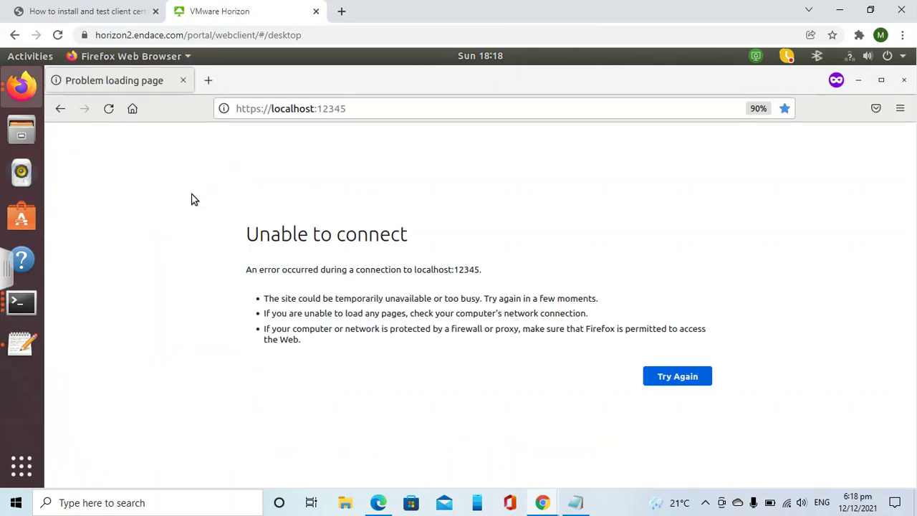
click(107, 112)
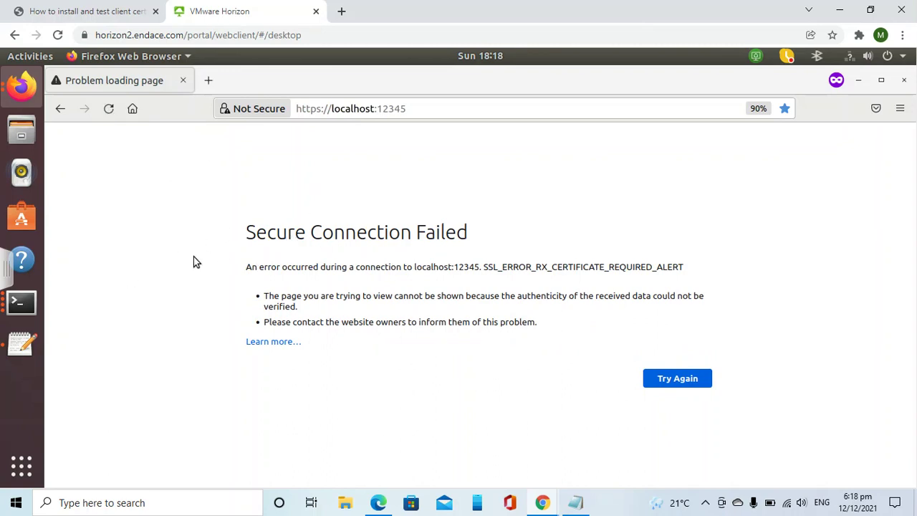
Highlight the 'peer did not return a certificate' error in the server terminal.
click(21, 304)
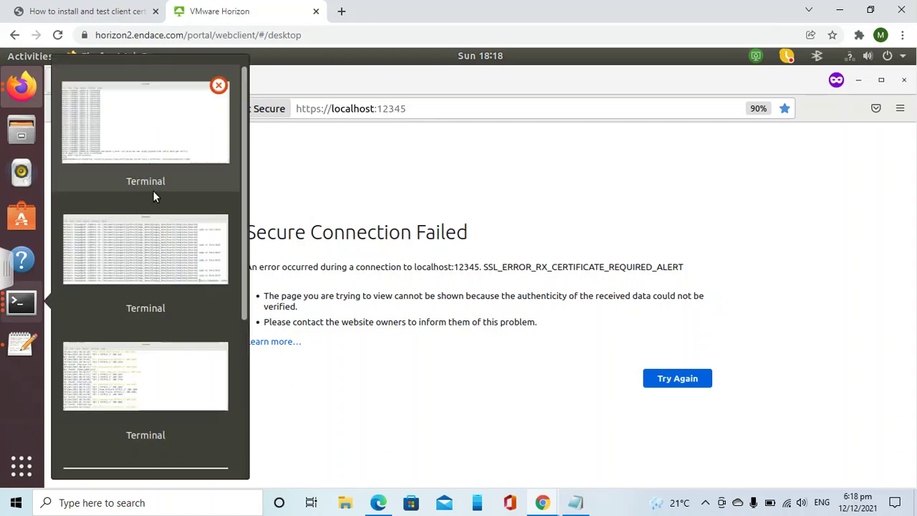
click(153, 147)
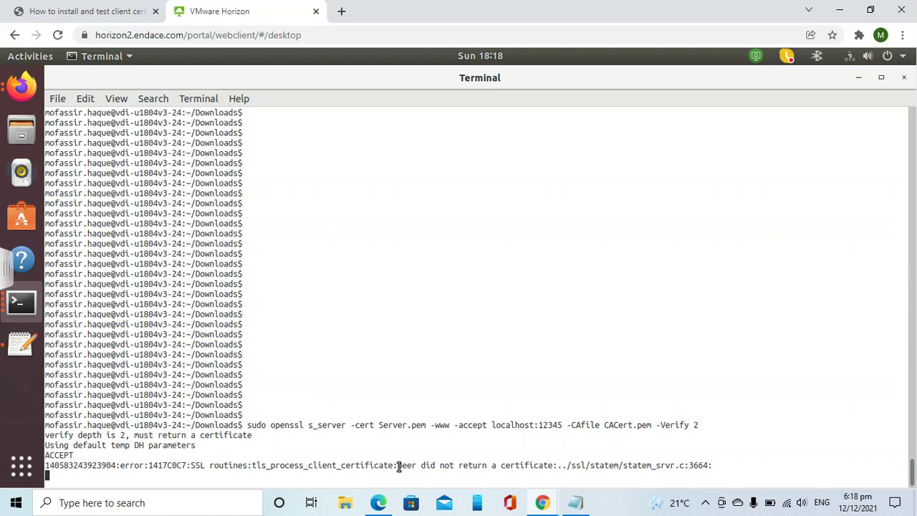
drag(398, 466, 556, 466)
click(536, 311)
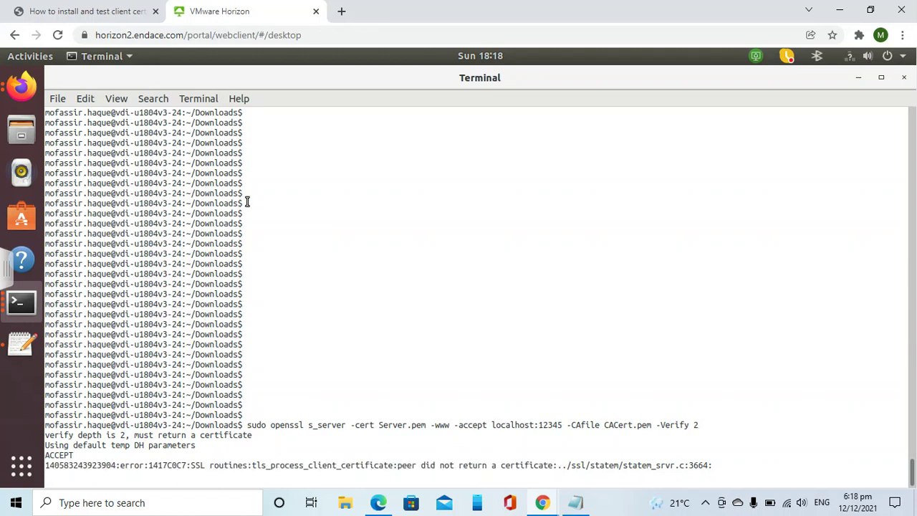
Open Firefox's Certificate Manager from Settings > Privacy & Security > View Certificates.
click(25, 95)
click(102, 140)
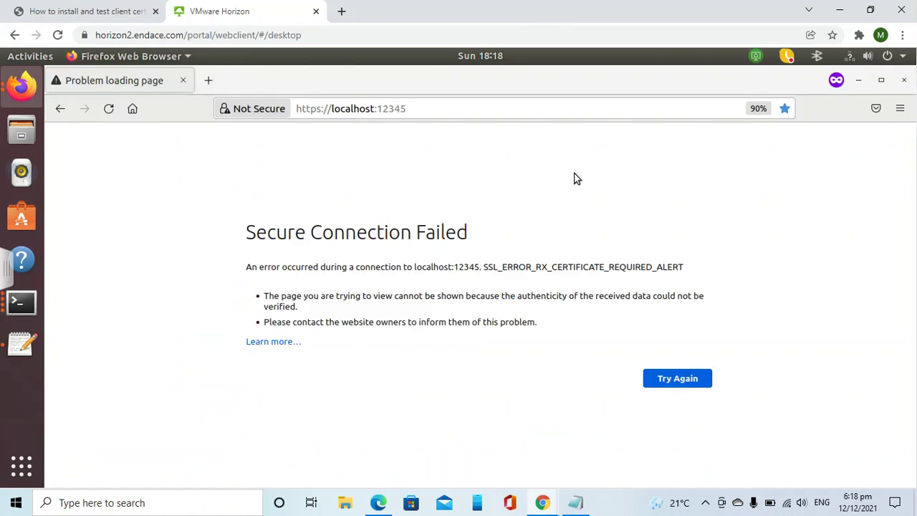
click(900, 109)
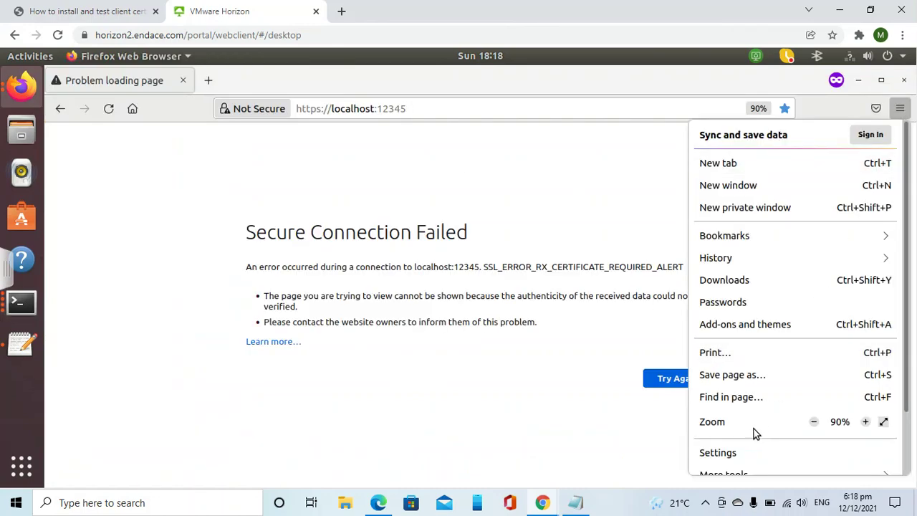
click(738, 453)
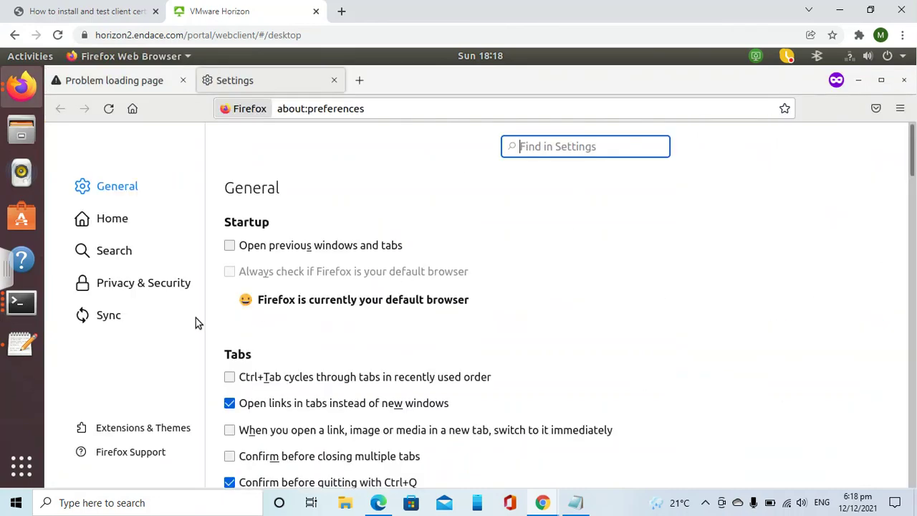
click(120, 292)
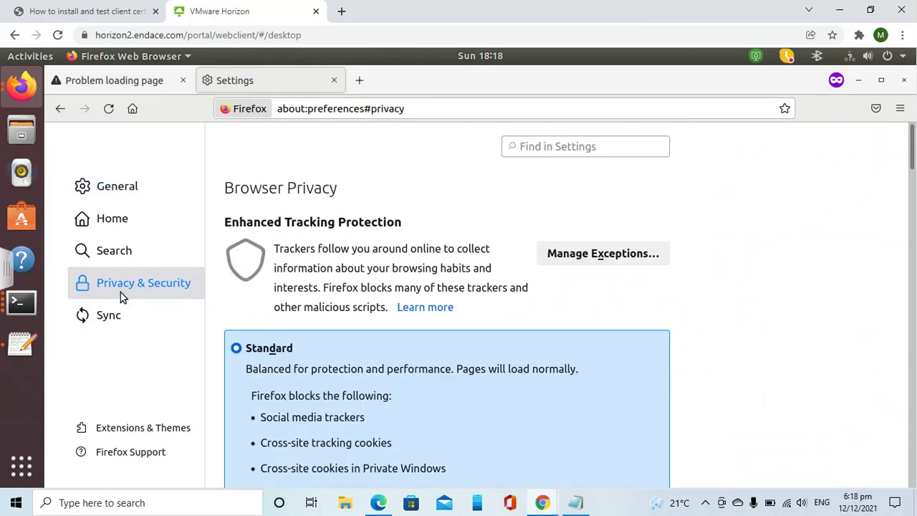
drag(911, 164, 886, 463)
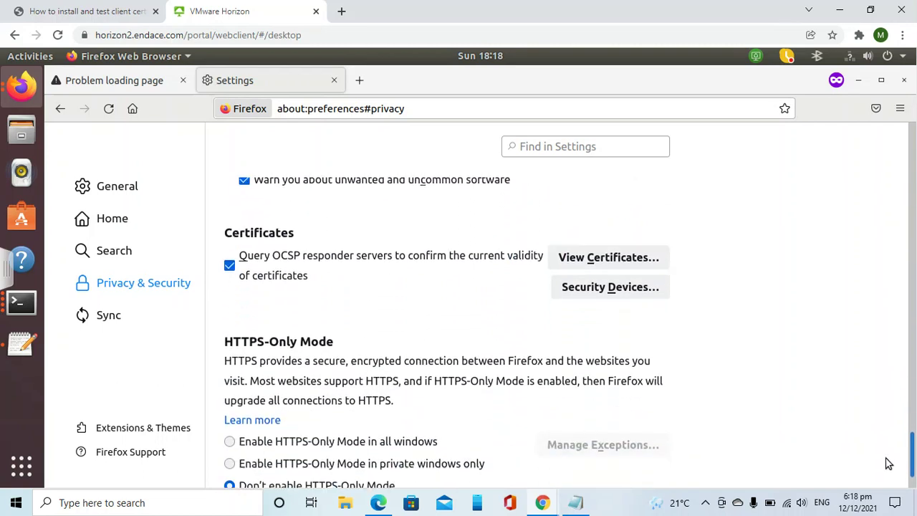
click(620, 267)
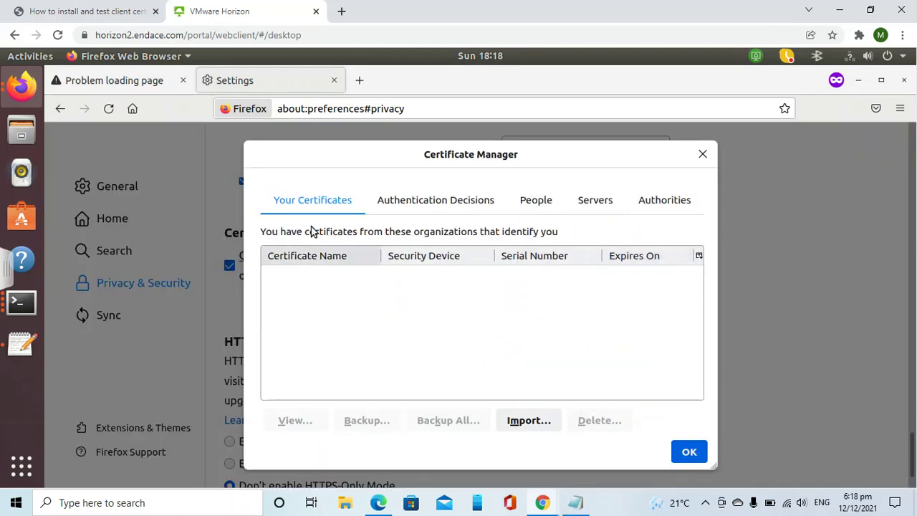
Import monitor.test.p12 as a personal certificate, entering the file's password.
click(527, 422)
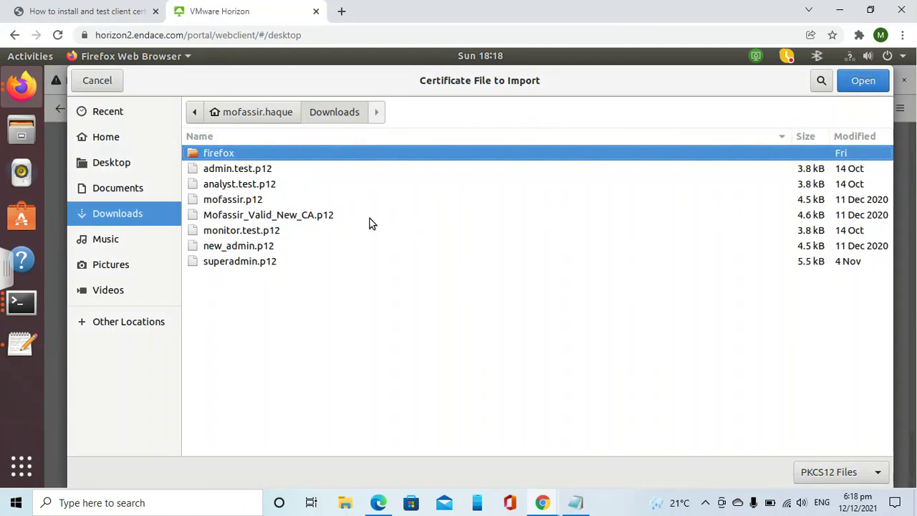
double_click(264, 235)
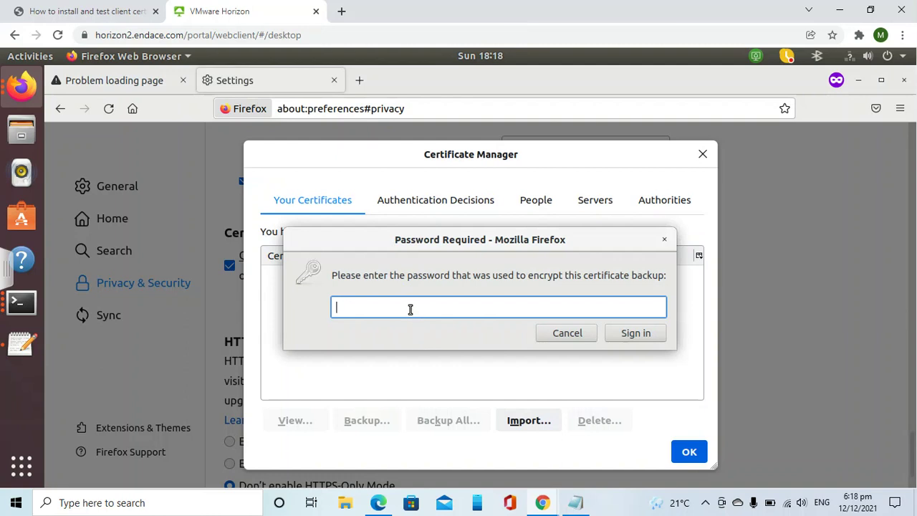
text(******)
click(639, 334)
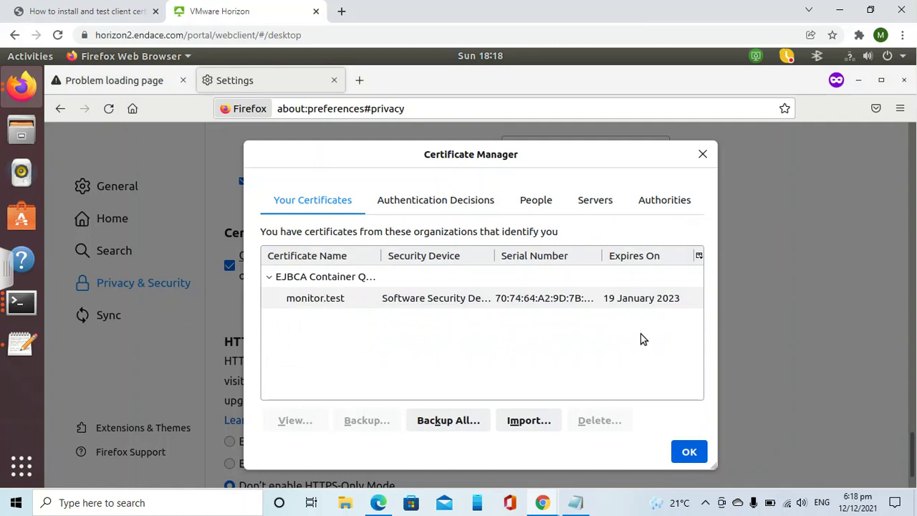
Check the EJBCA Container entry and the Authorities list, then close the Certificate Manager.
click(623, 276)
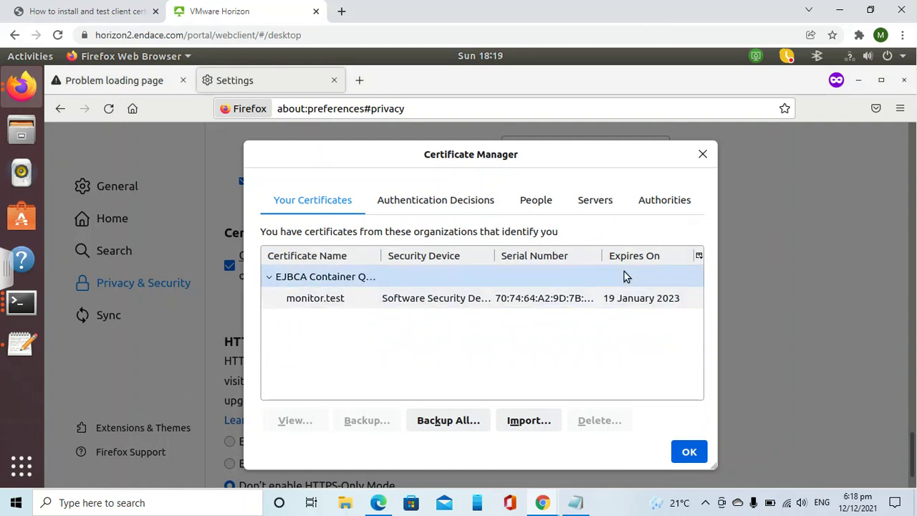
click(654, 206)
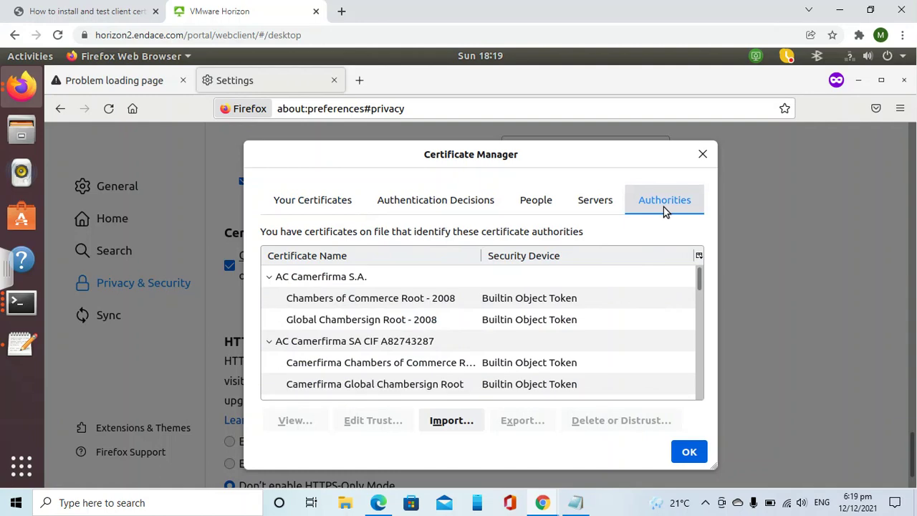
click(692, 452)
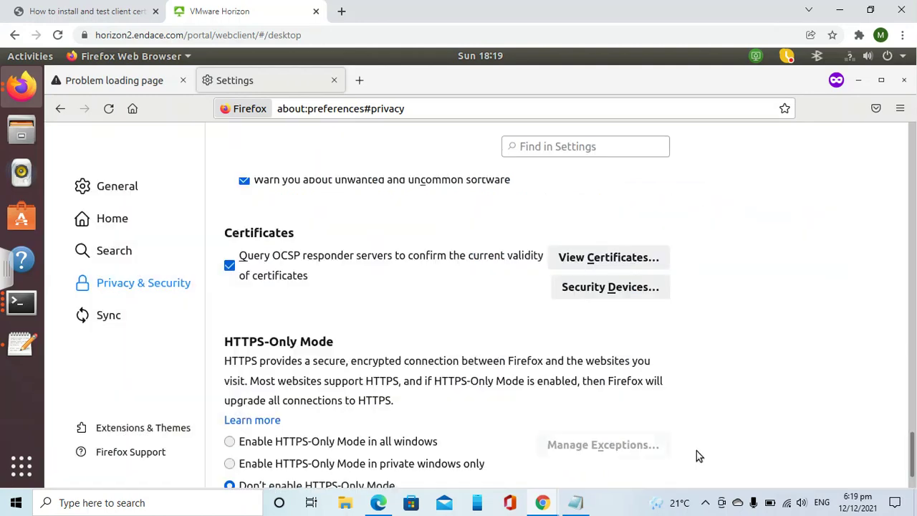
click(333, 80)
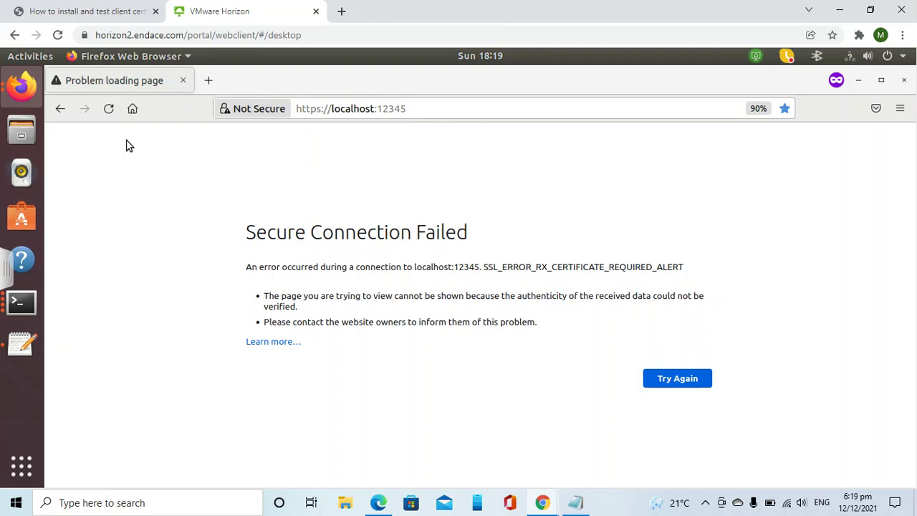
click(109, 109)
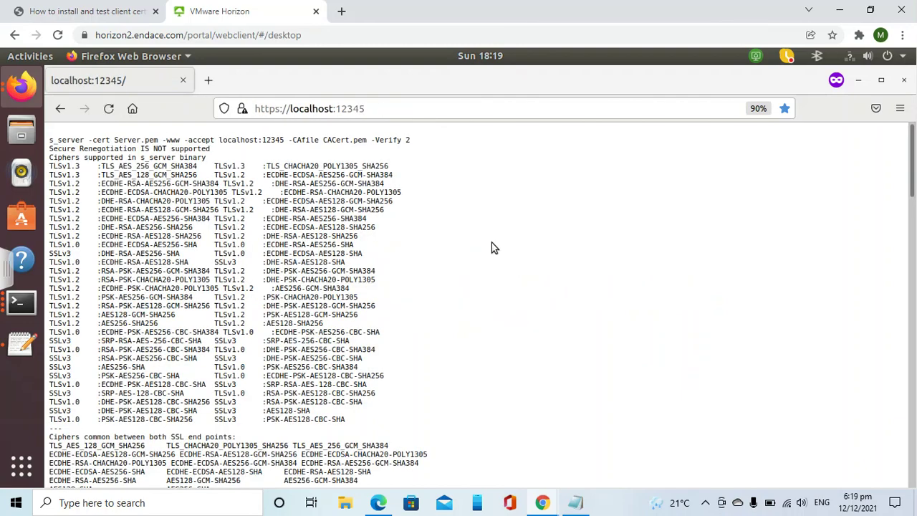
double_click(346, 244)
drag(145, 149, 307, 392)
click(308, 393)
drag(914, 156, 914, 442)
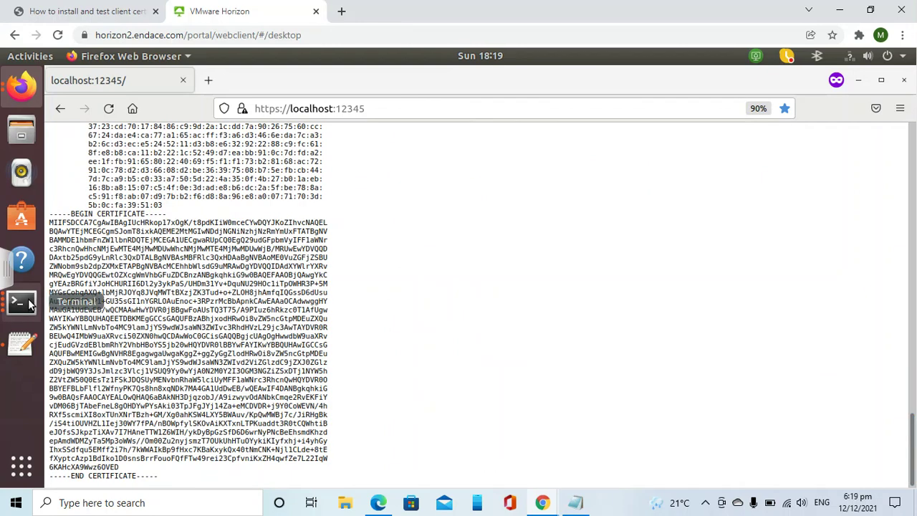
click(21, 302)
Highlight the depth=1 ManagementCA and depth=0 monitor.test 'verify return:1' lines in the server log.
click(141, 143)
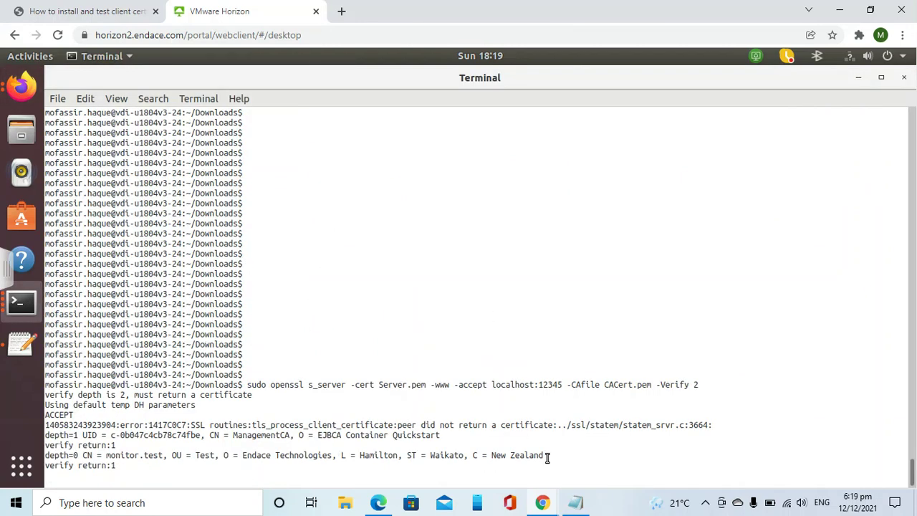
drag(543, 456, 77, 435)
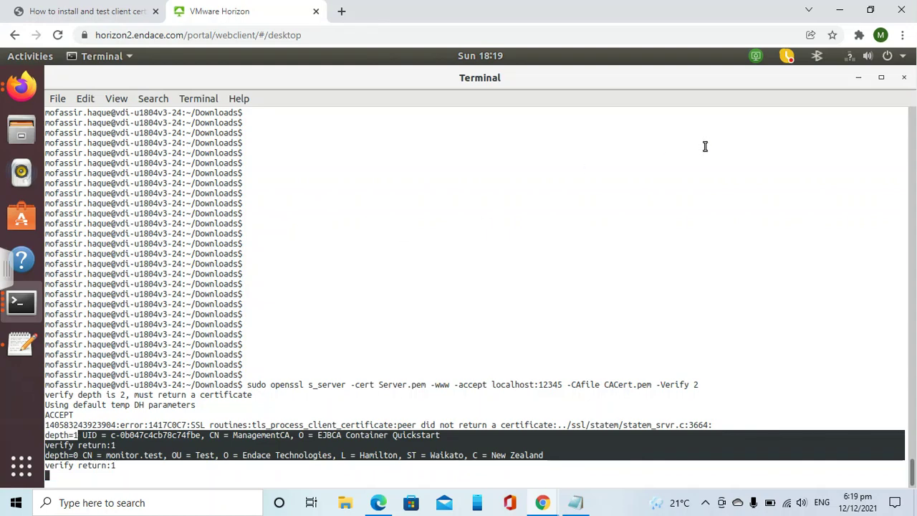